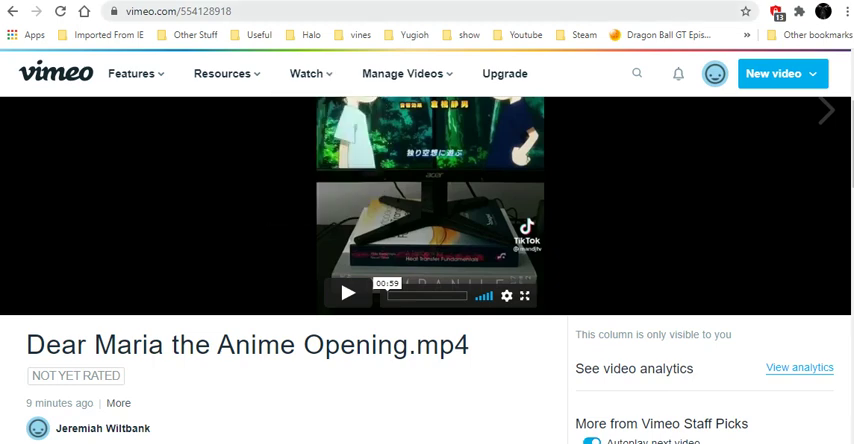
Highlight the URL vimeo.com/554128918 in the browser address bar
left_click(178, 11)
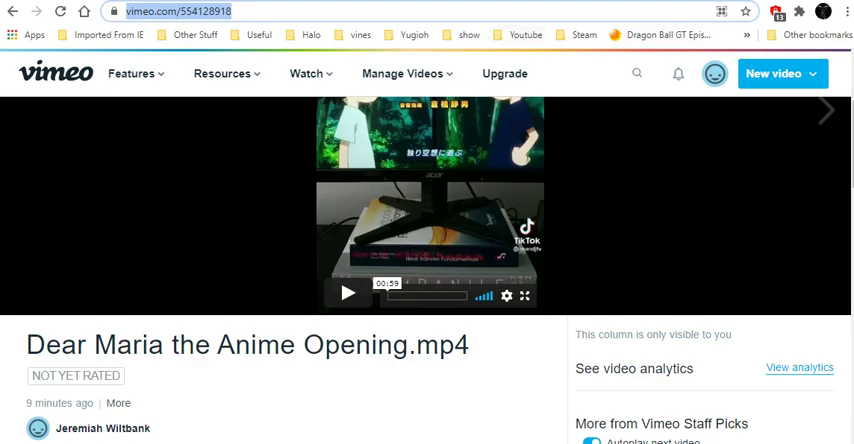
scroll(427, 250, "down", 5)
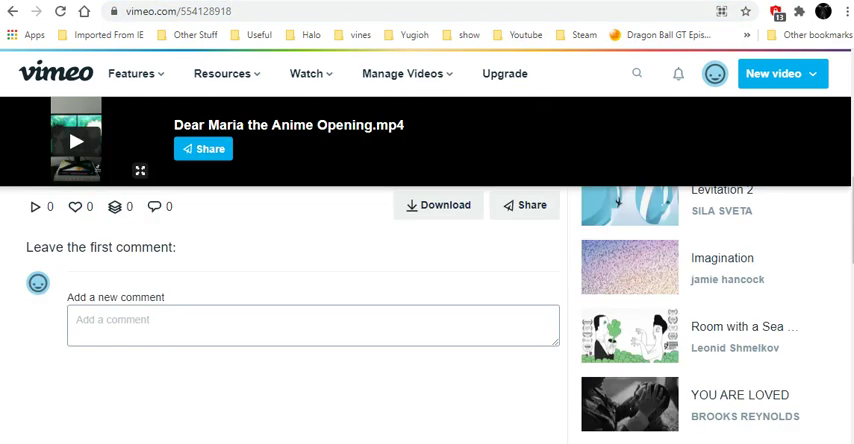
scroll(427, 250, "up", 5)
scroll(427, 250, "up", 5)
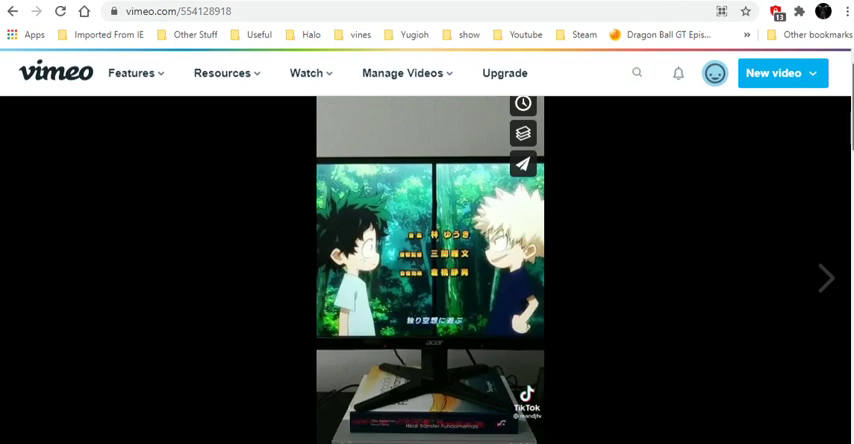
scroll(427, 270, "down", 5)
scroll(427, 270, "down", 3)
scroll(427, 300, "up", 1)
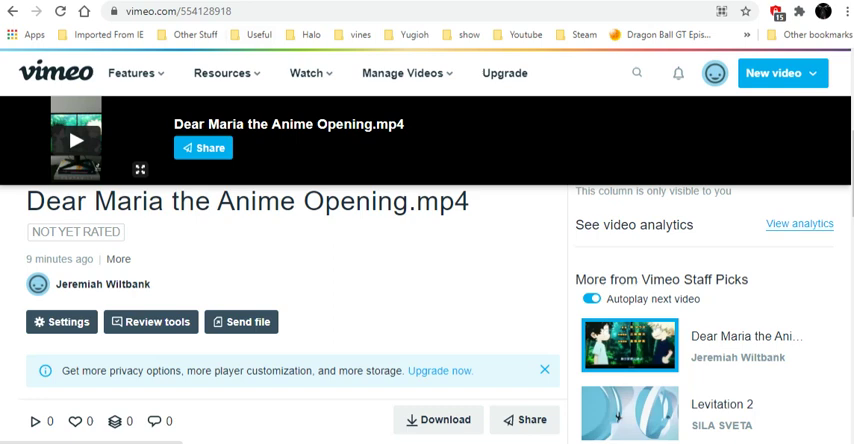
scroll(300, 200, "up", 1)
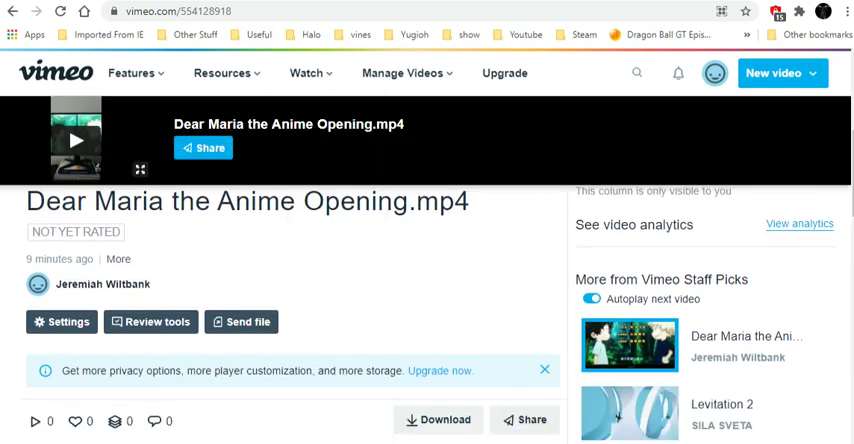